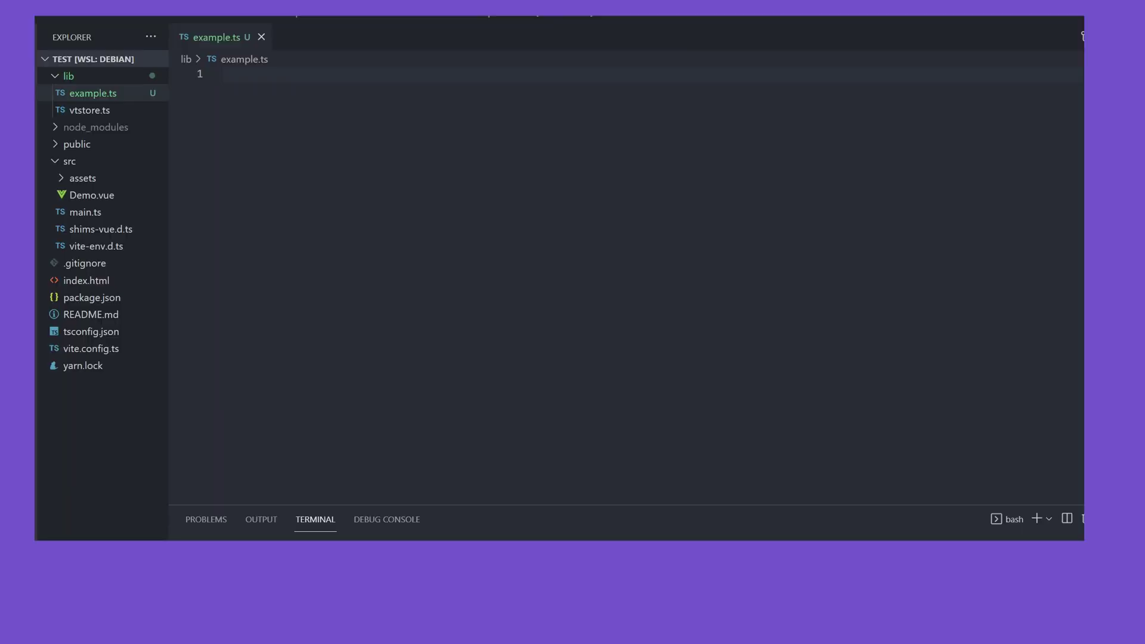
type("impo")
type("rt { reactive")
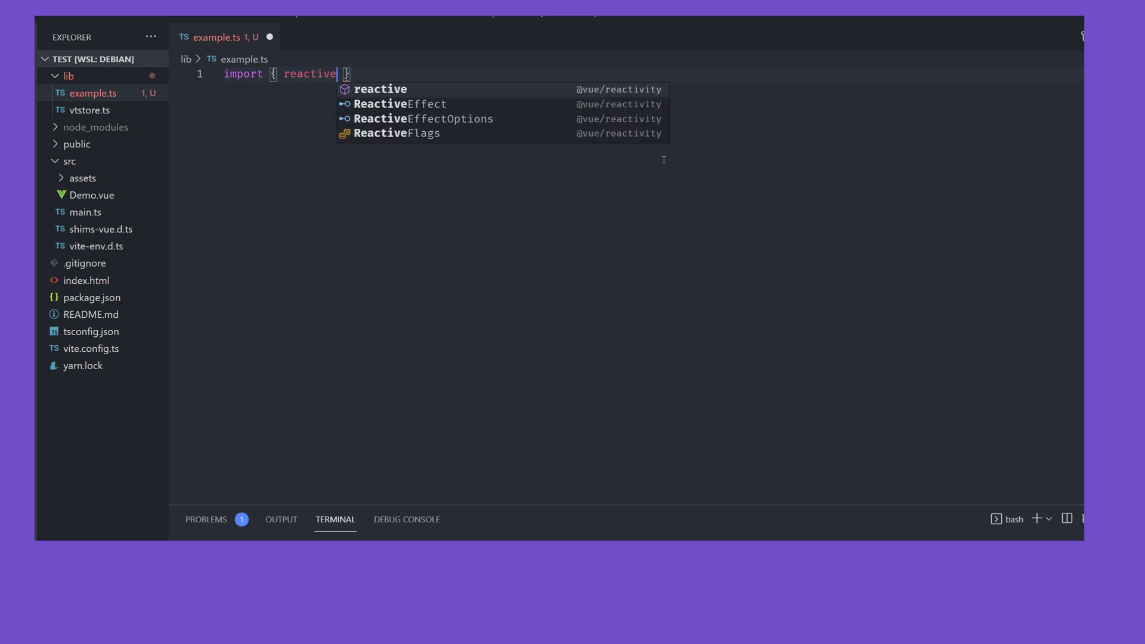
Import reactive from "vue" and declare VTStore<T extends Object> with a private underlying: T field
key("End")
type("from \"vue\"")
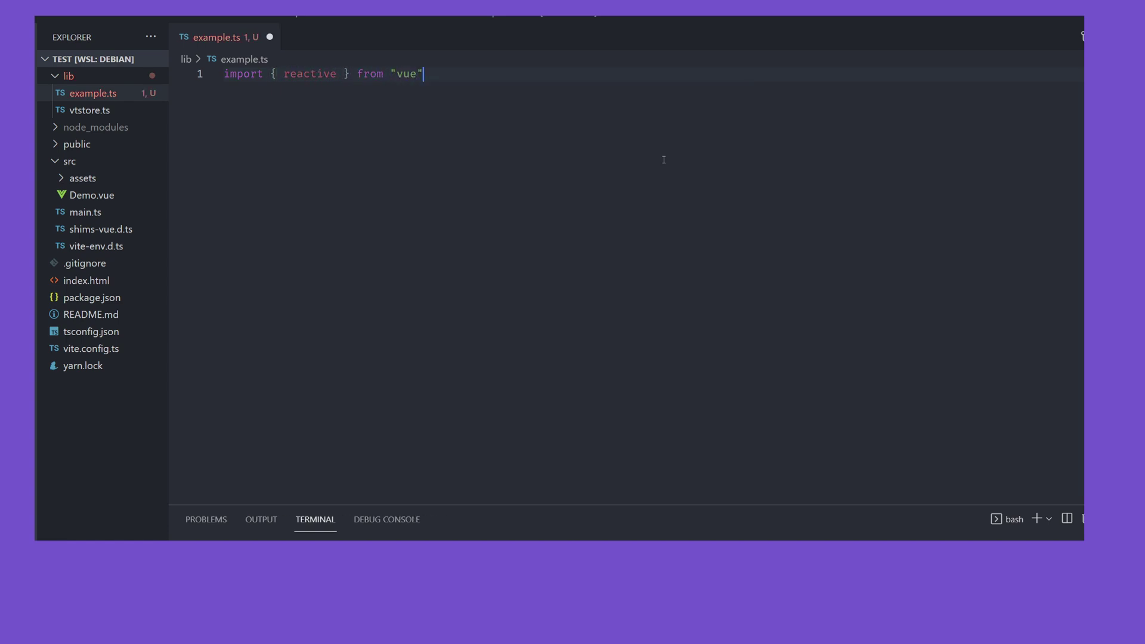
key("Return")
key("Return")
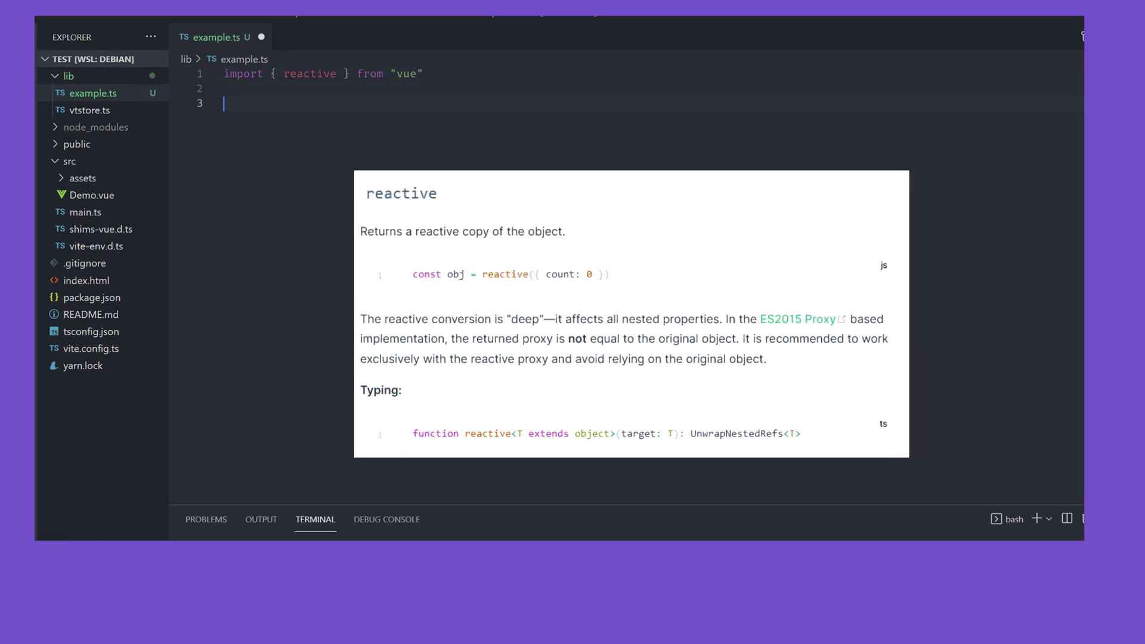
type("class VTStore<")
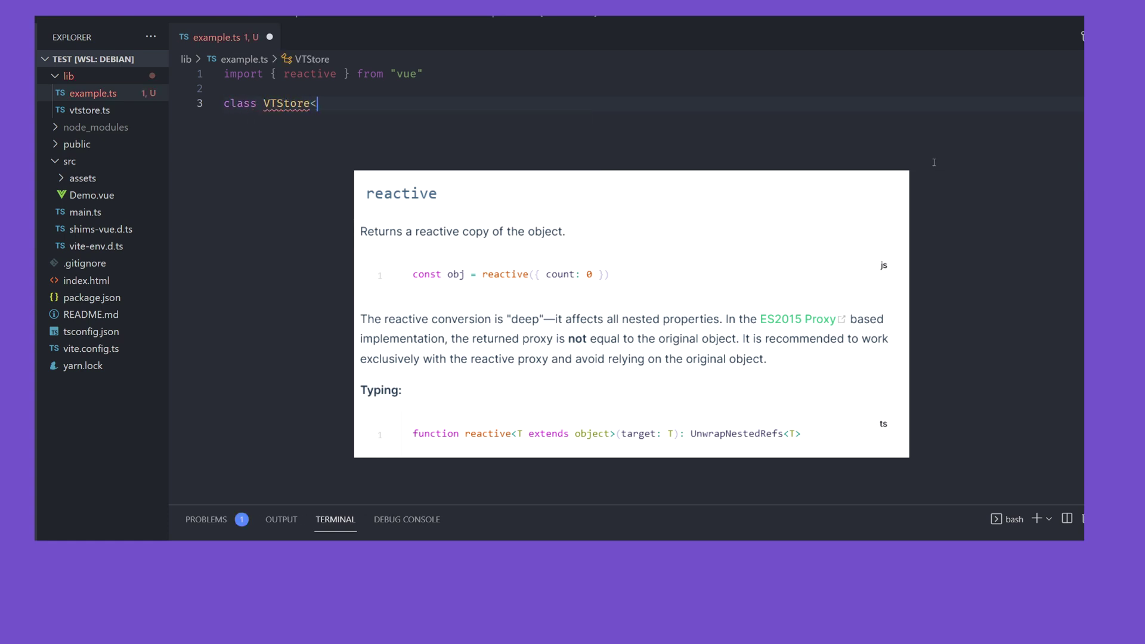
type("T extends Object> {")
key("Return")
type("private underlying: T")
key("Return")
key("Return")
key("Return")
type("constructor()")
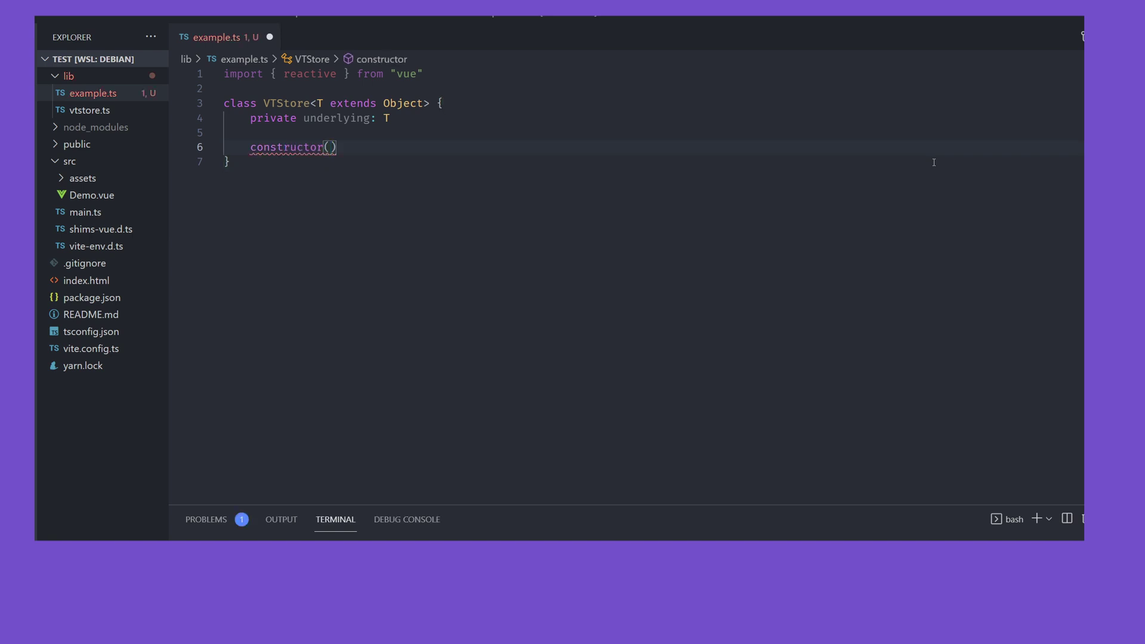
type("initial: T) ")
type("{")
Add a constructor assigning reactive(initial) to underlying, removing the 'as T' cast
key("Return")
type("this.underlying = rea")
key("Return")
type("(")
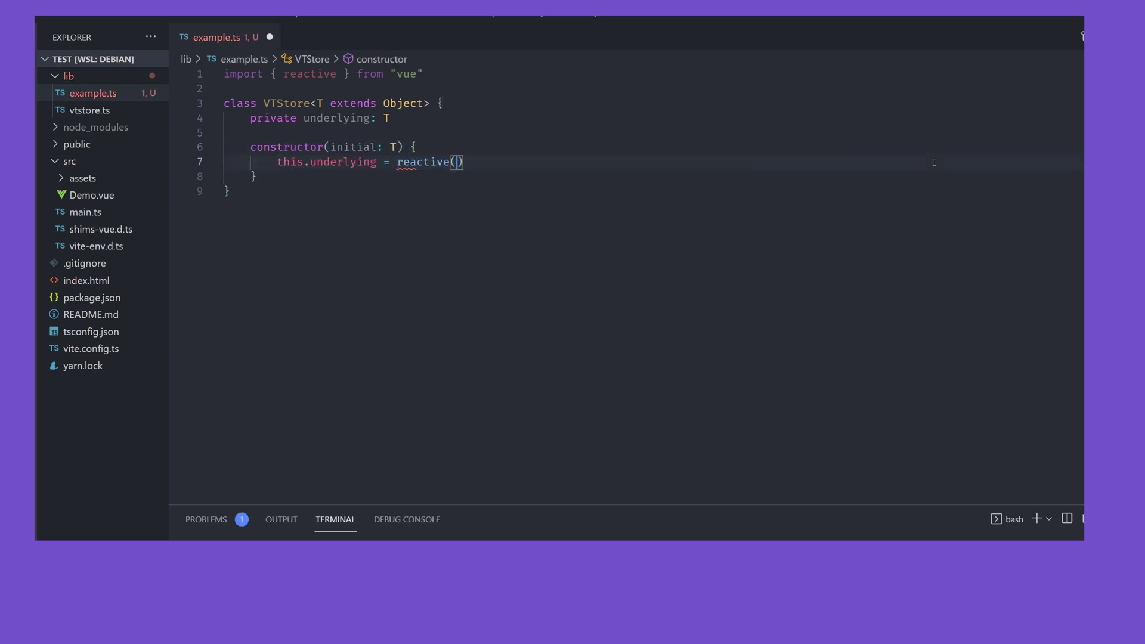
type("initial")
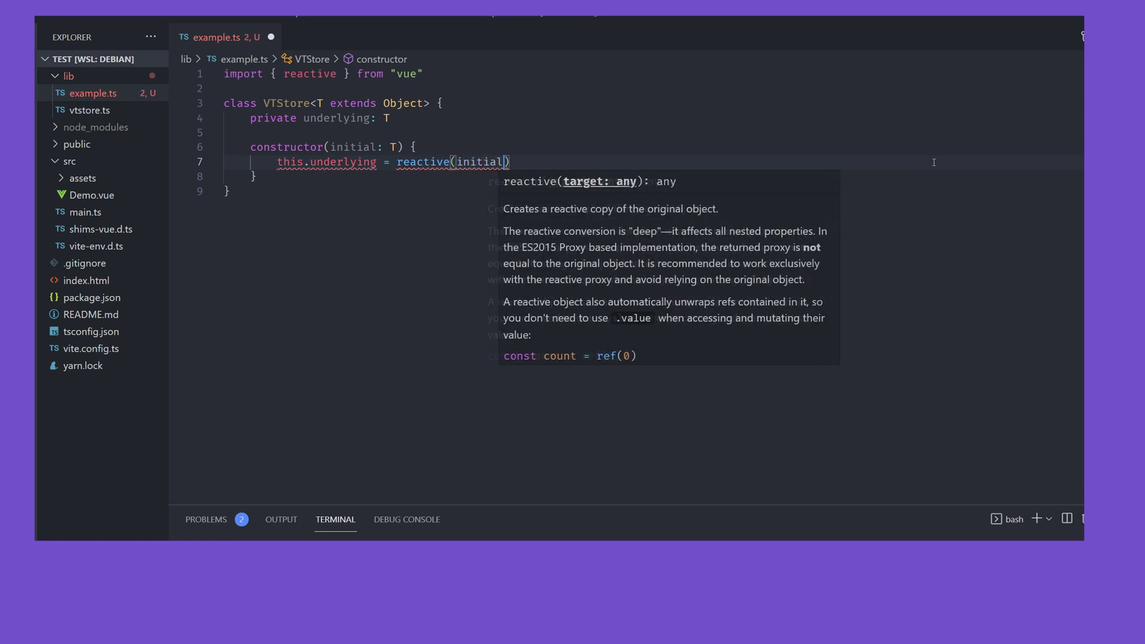
type(") as T")
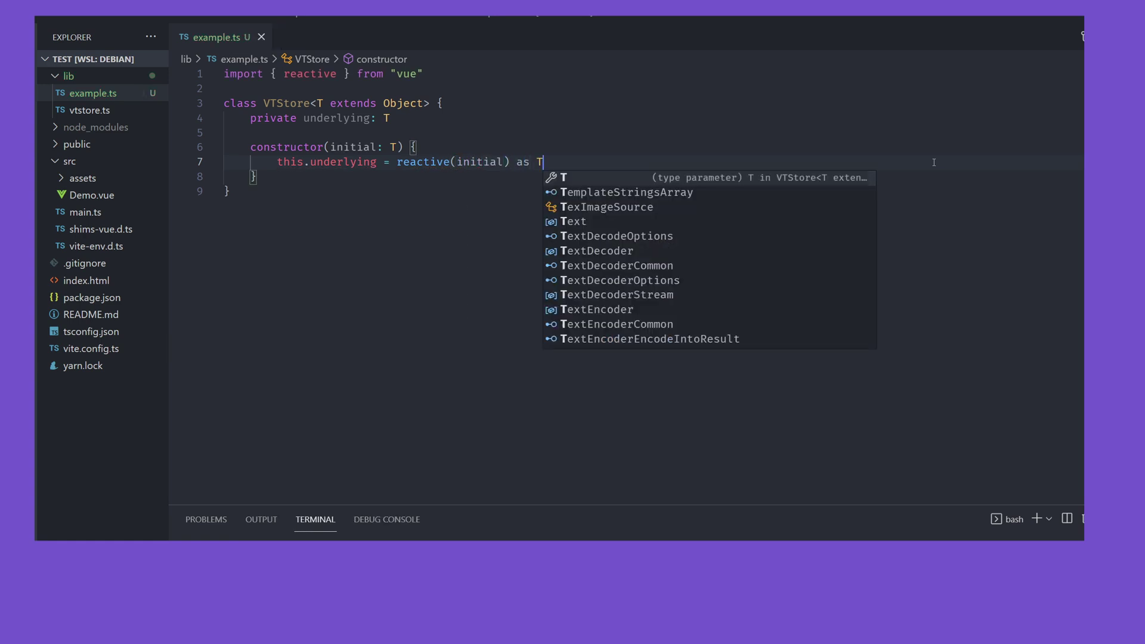
key("BackSpace")
key("ctrl+shift+Left")
key("BackSpace")
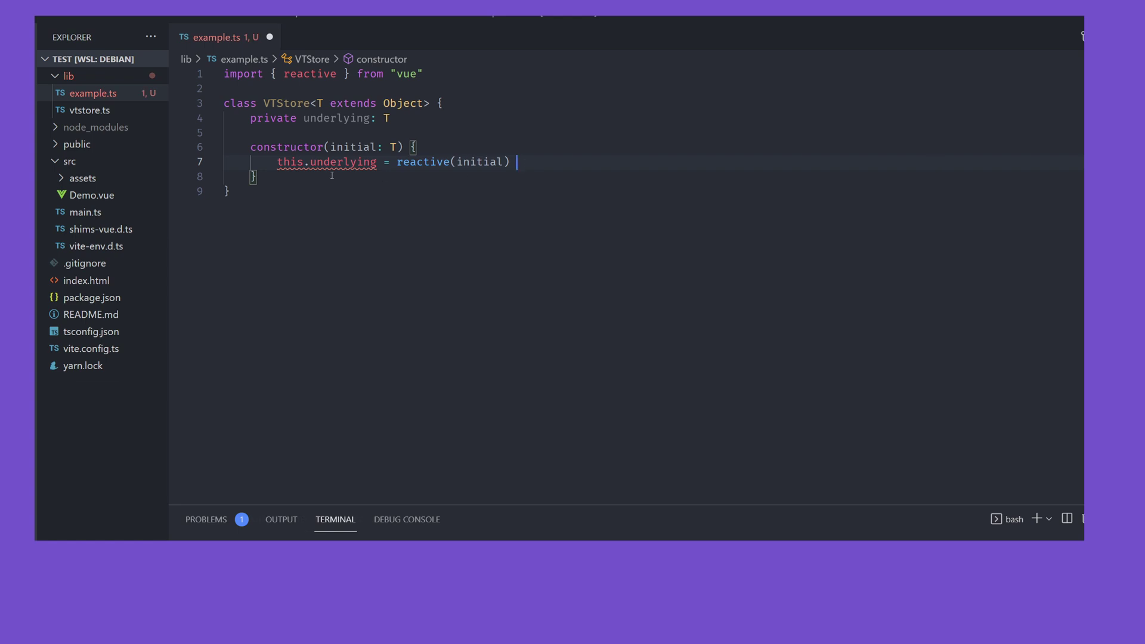
Restore the 'as T' cast and add a sad-face emoji to the breaks-reactivity comment
key("ctrl+z")
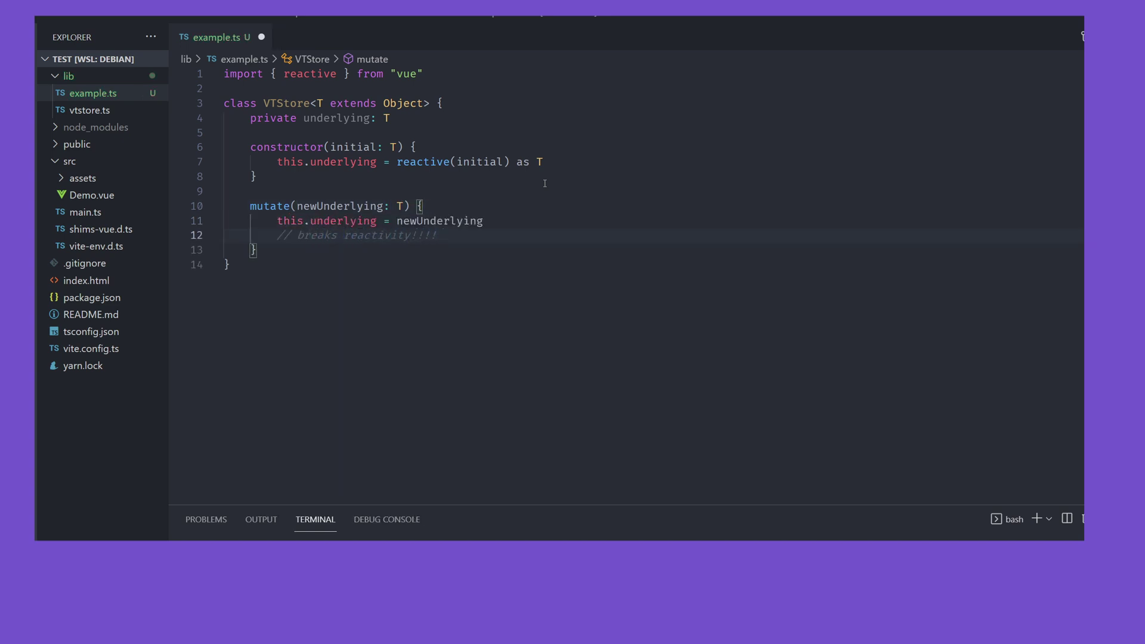
key("super+period")
key("Right")
key("Right")
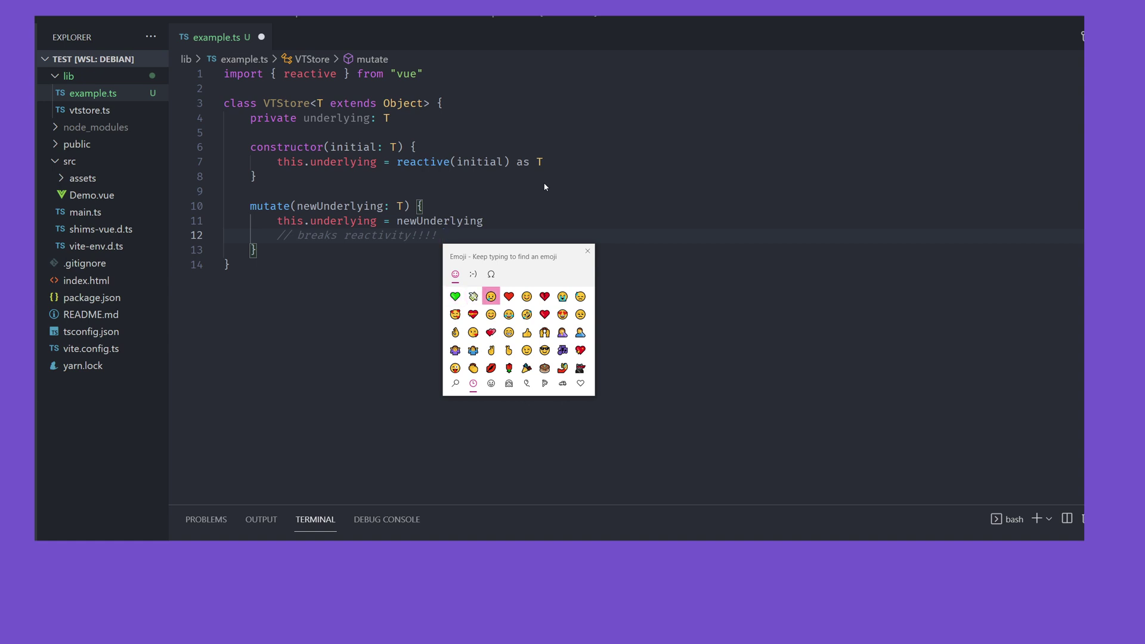
key("Return")
Add a heart emoji after the sad face, then select the whole mutate method
key("Right")
key("Right")
key("Right")
key("Return")
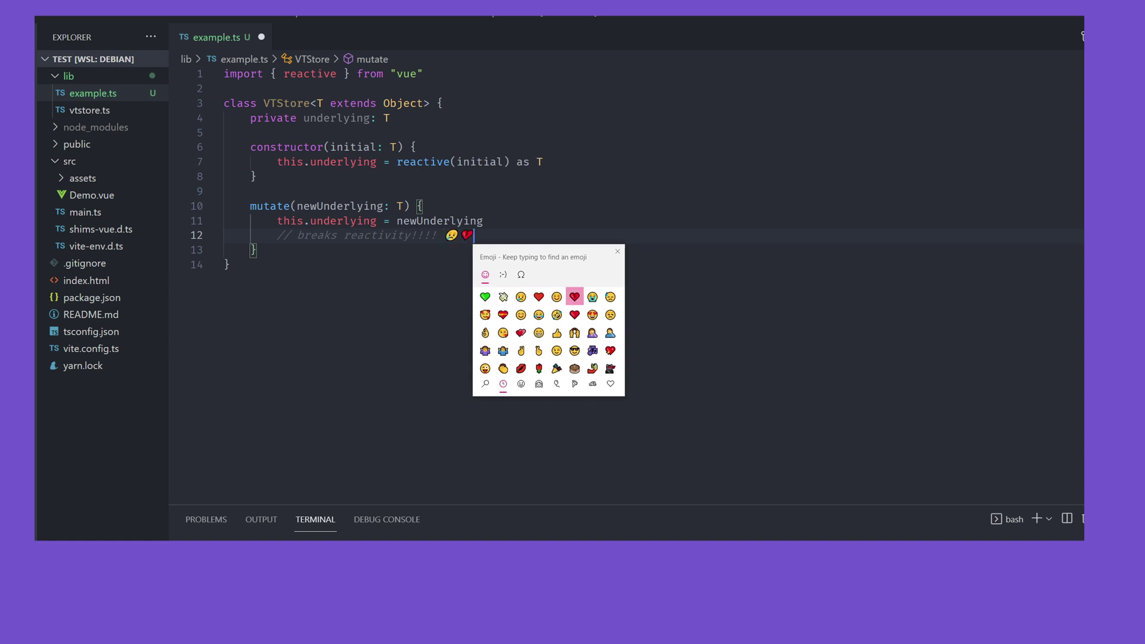
key("Escape")
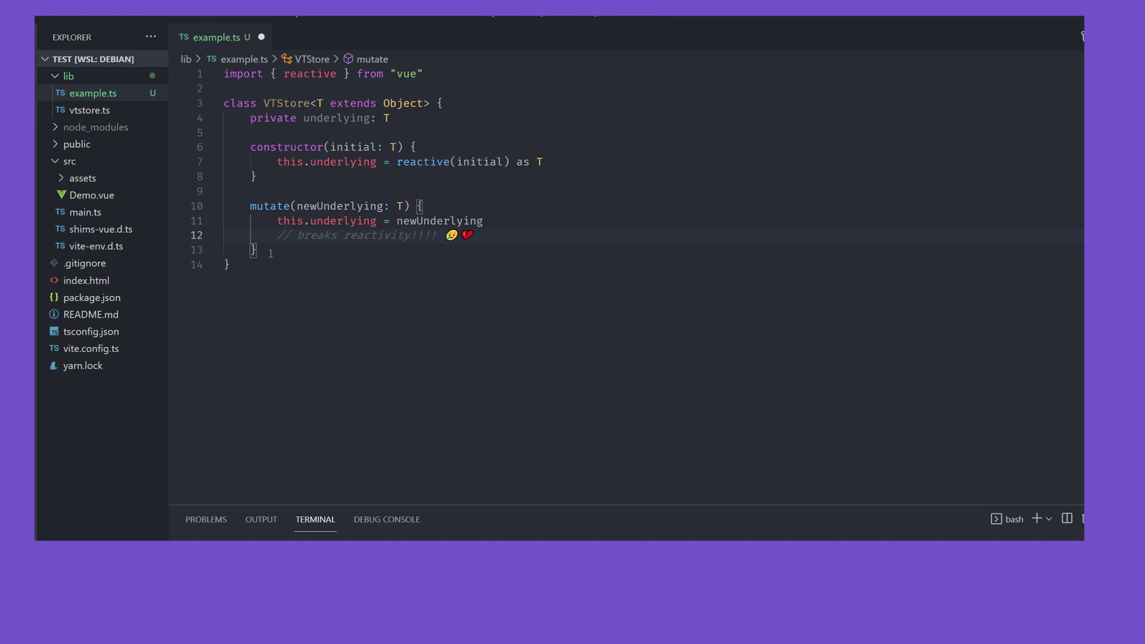
left_click_drag(270, 253, 250, 206)
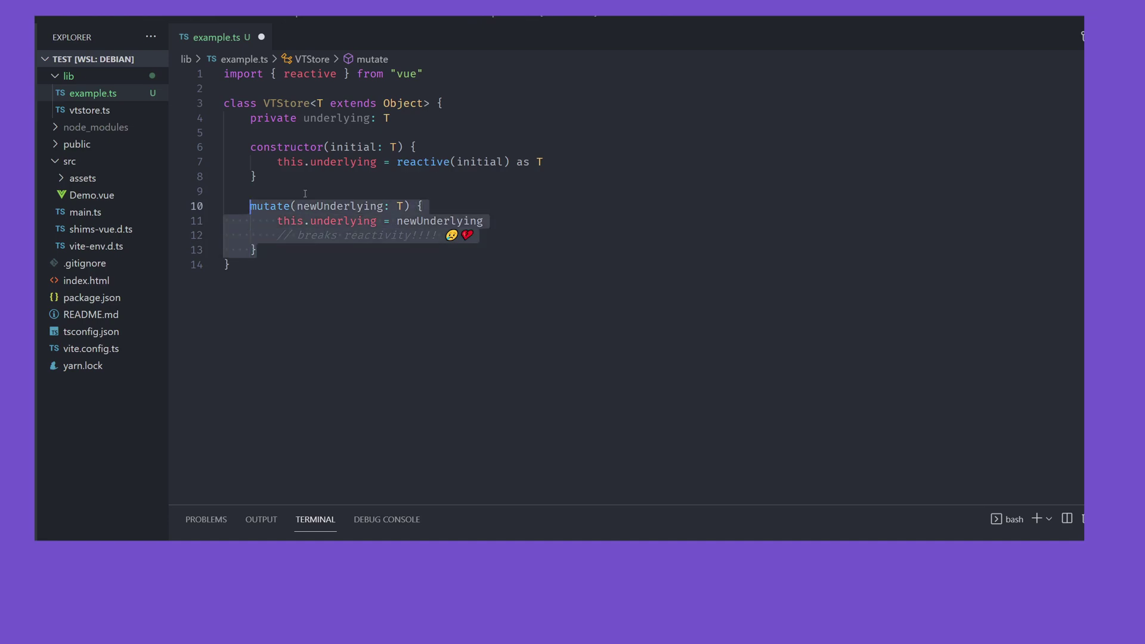
type("public mutate<K extends keyof T>")
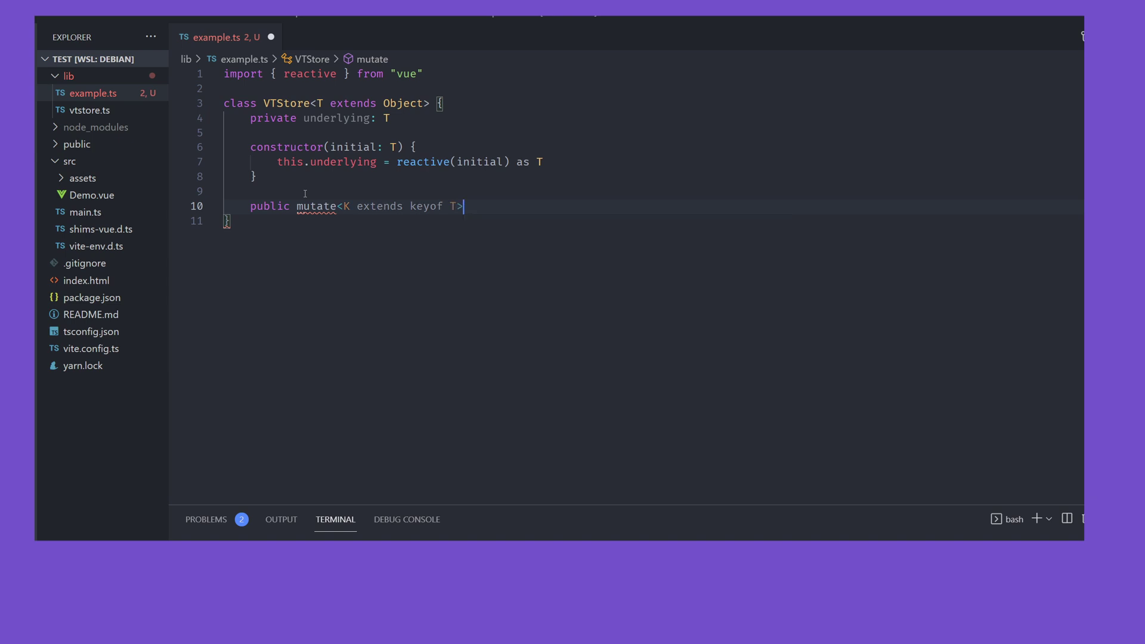
type("() {")
Rewrite mutate with a T[K] value that sets this.underlying[key] = val; import readonly
key("Return")
type("interface Dog {     name: string,     age: number }  type")
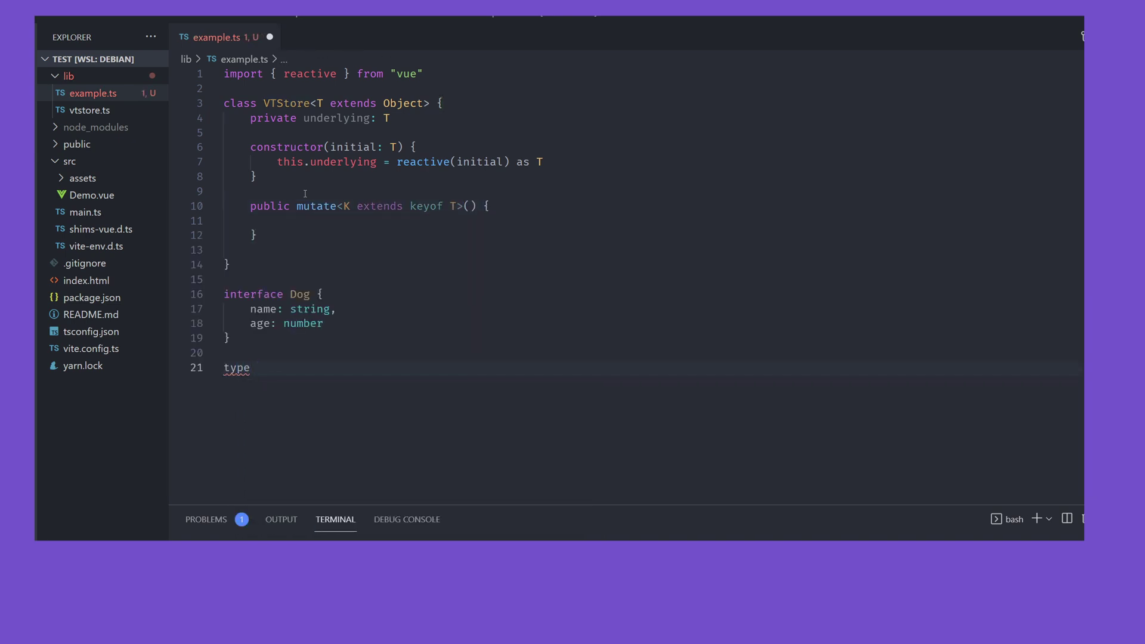
type(" keyofDog = keyof Dog")
key("Return")
type("const ok: keyofDog")
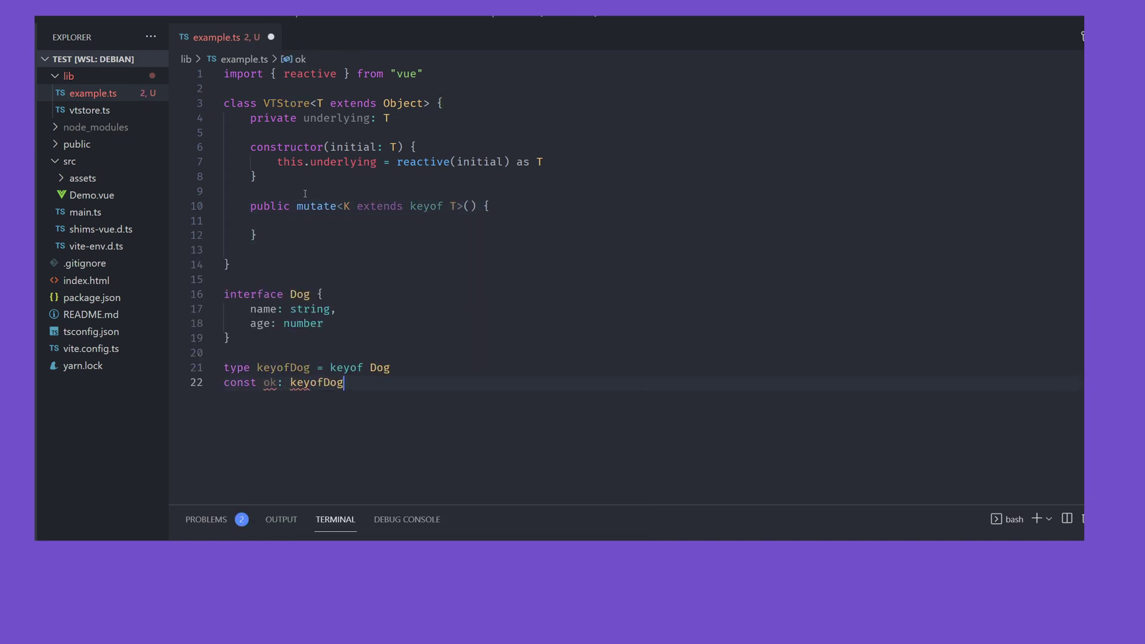
type(" = \"")
type("val")
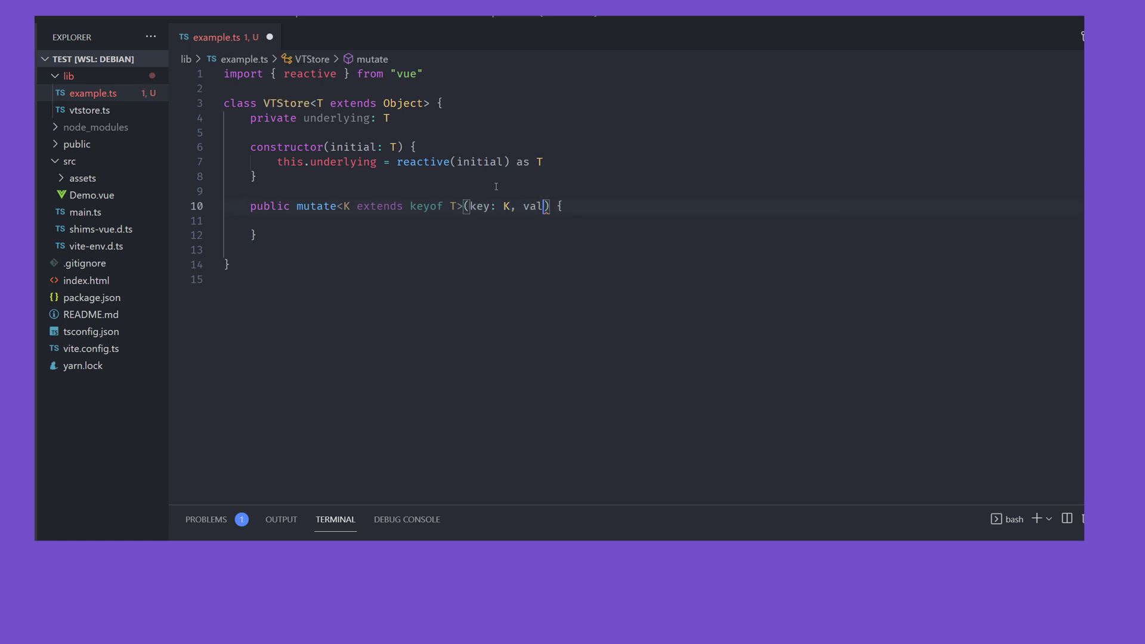
type(": T[")
type("K")
key("Escape")
key("Down")
type("this.underlying[")
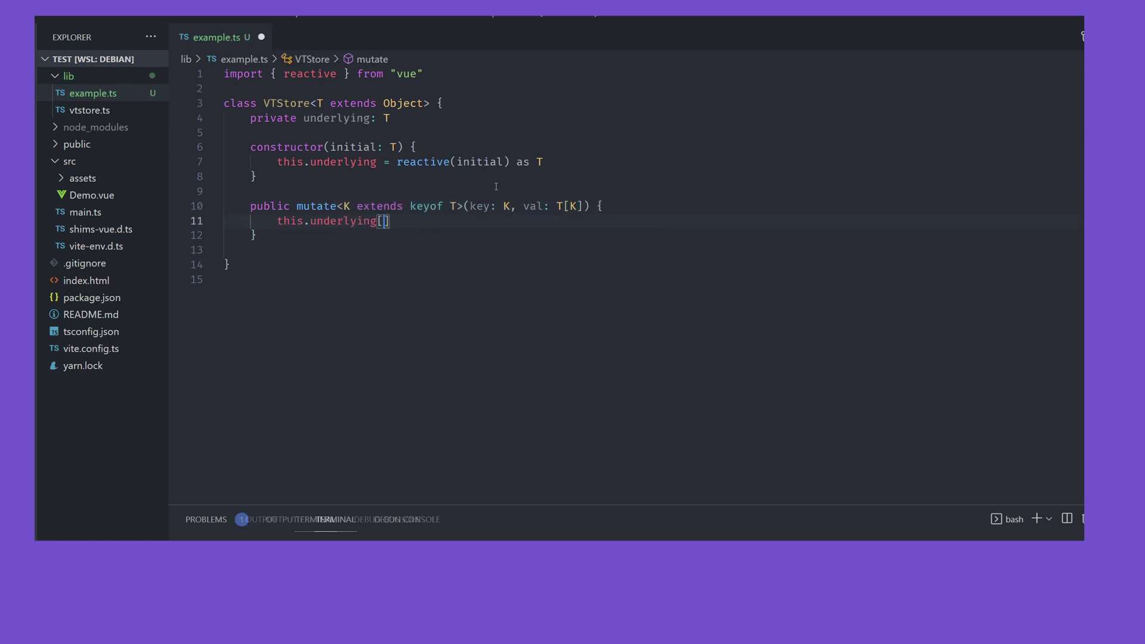
type("key] = val")
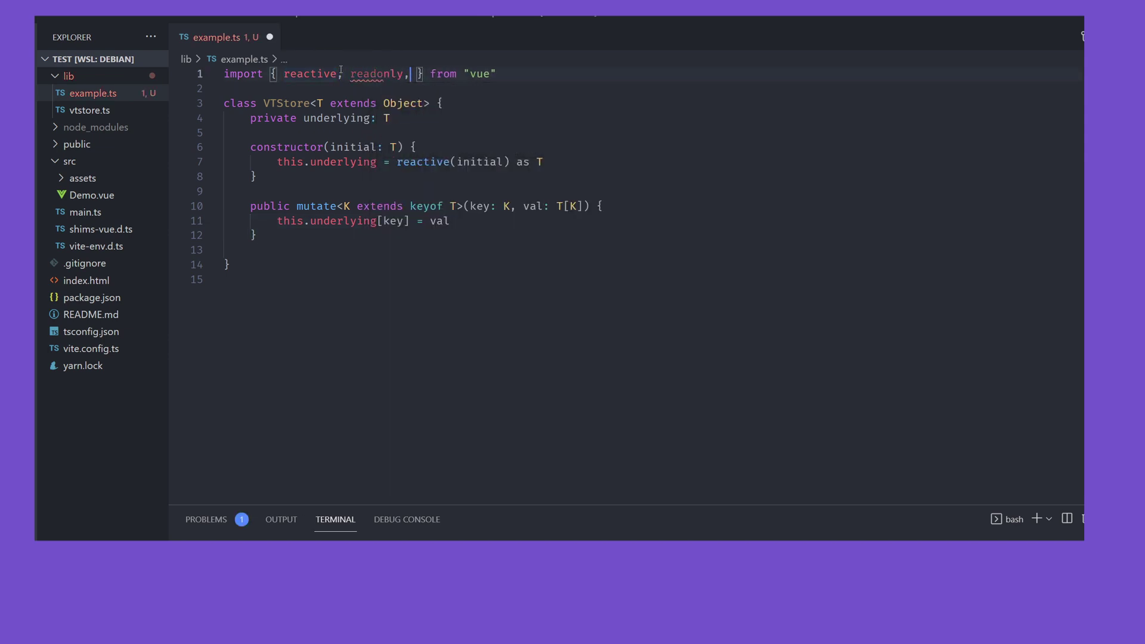
Below mutate, add a state getter returning readonly(this.underlying) and a capybaraStore example
left_click(340, 235)
key("Return")
key("Return")
type("get")
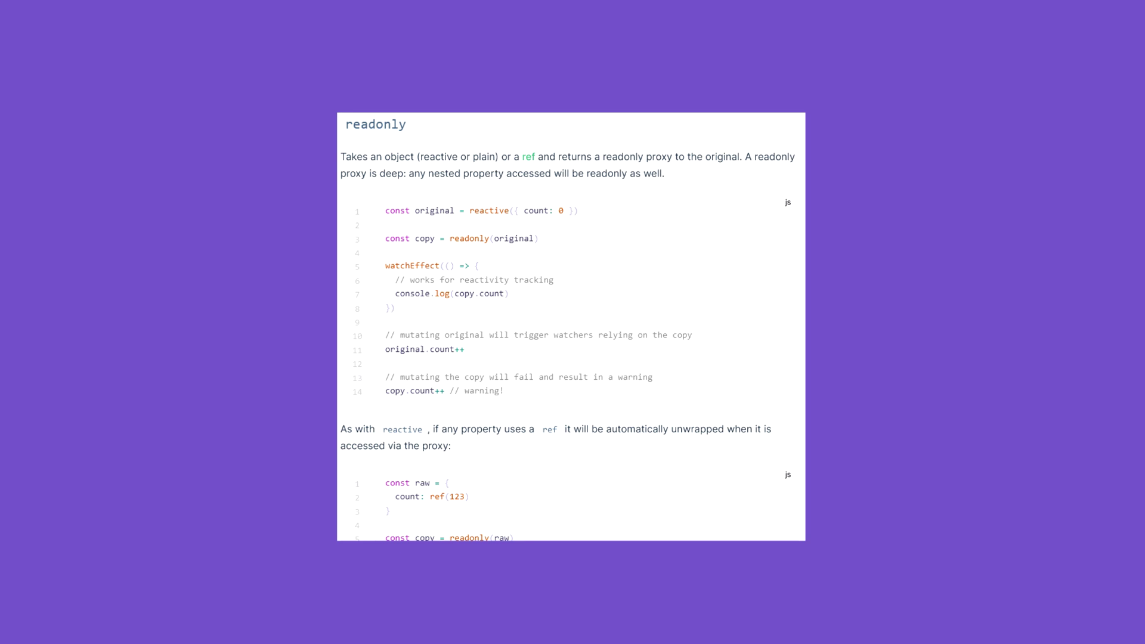
type("state()")
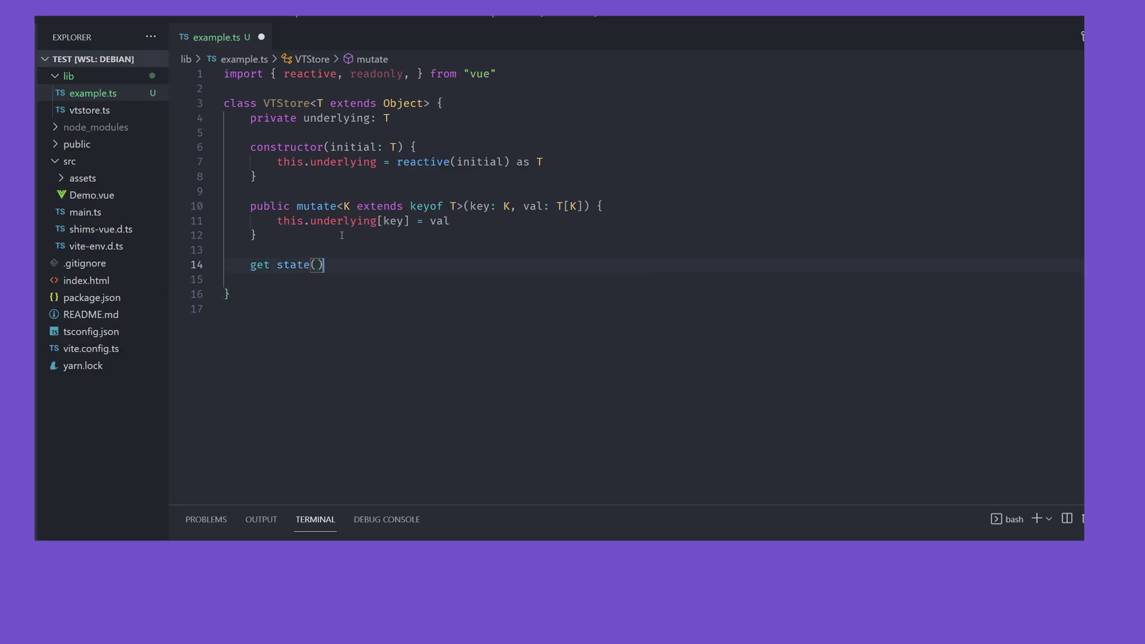
type(" {")
key("Return")
type("return readon")
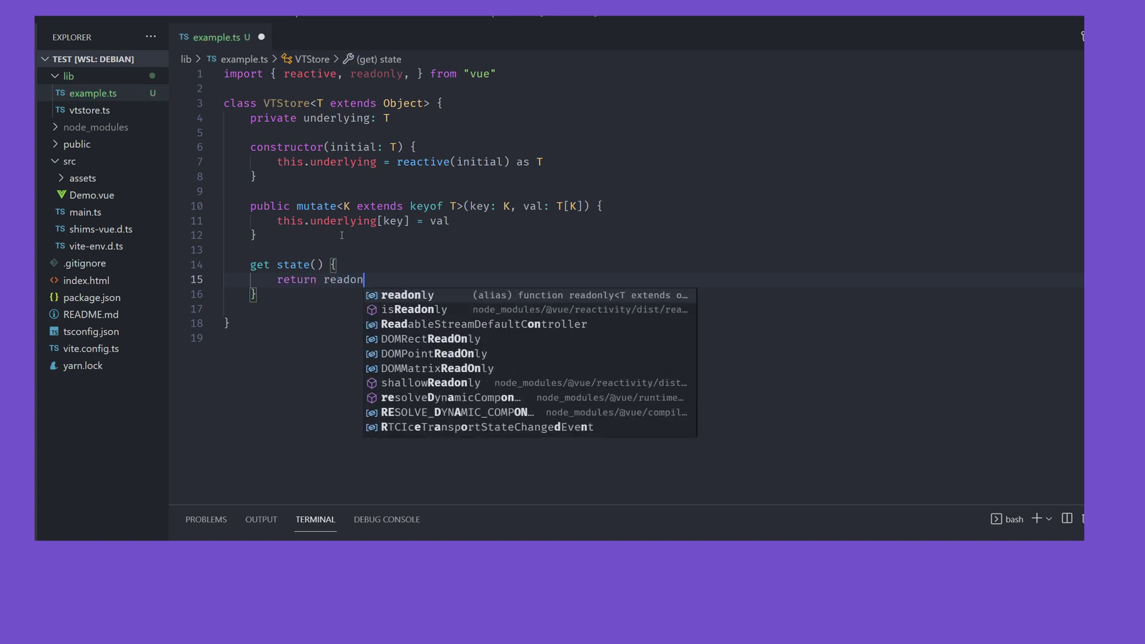
type("ly(this.u")
key("Tab")
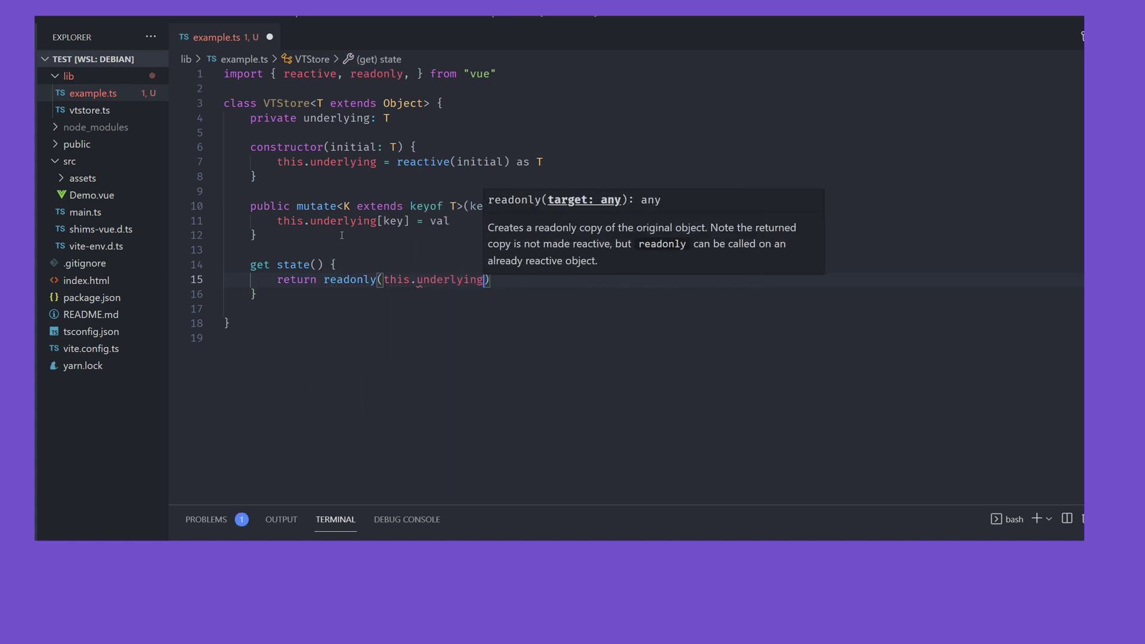
key("Escape")
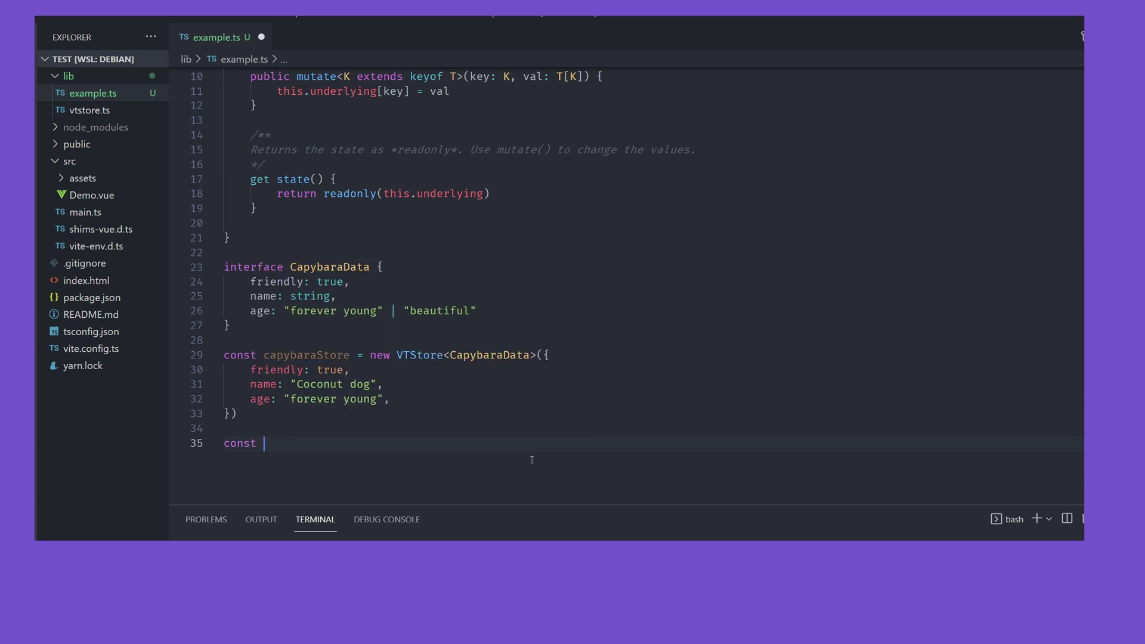
type("{ name")
key("End")
type("= ca")
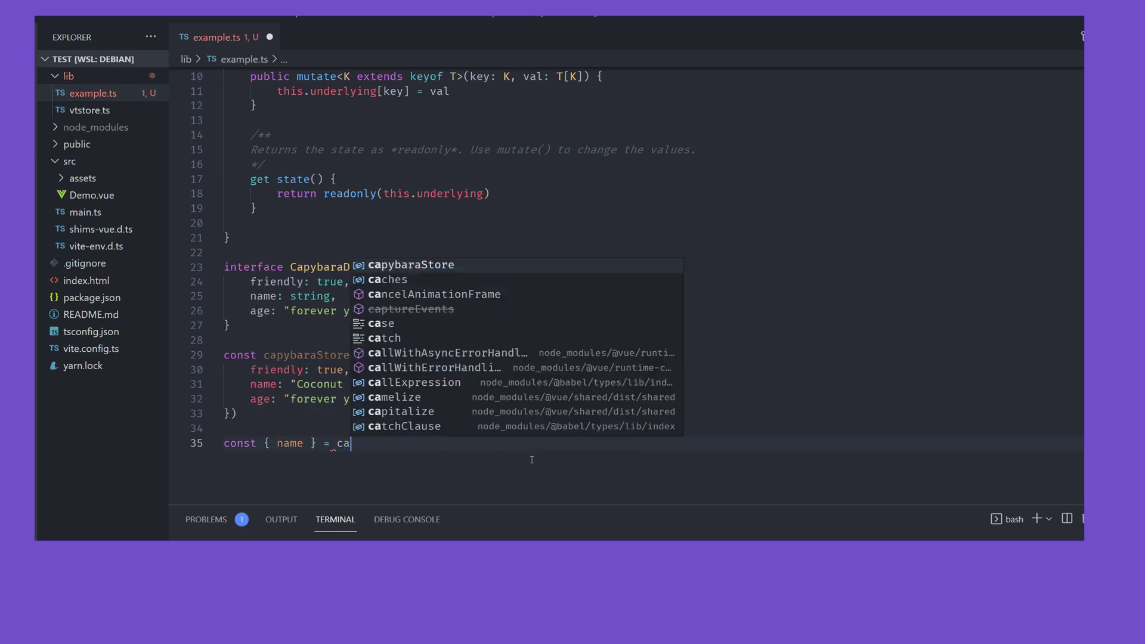
type(":(")
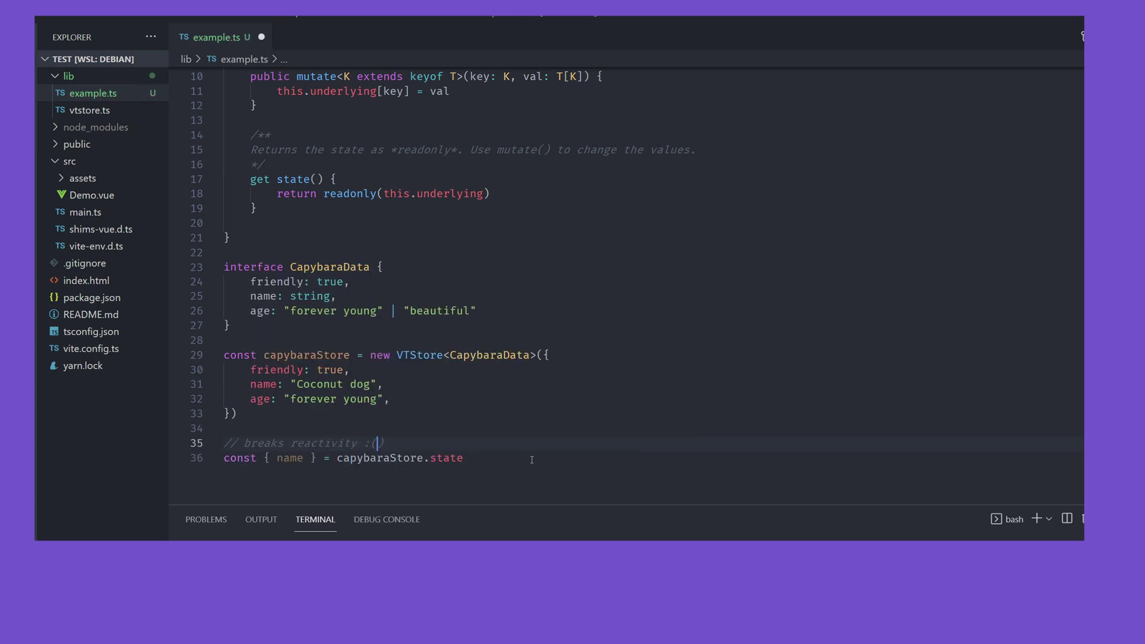
type("Refs")
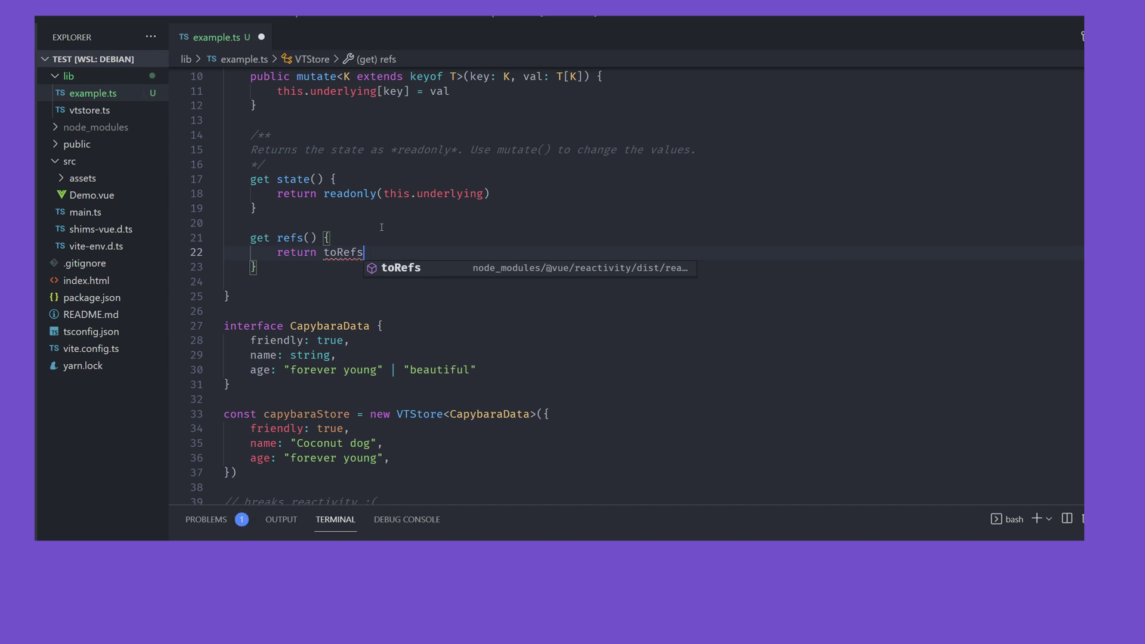
scroll(382, 226, "up", 3)
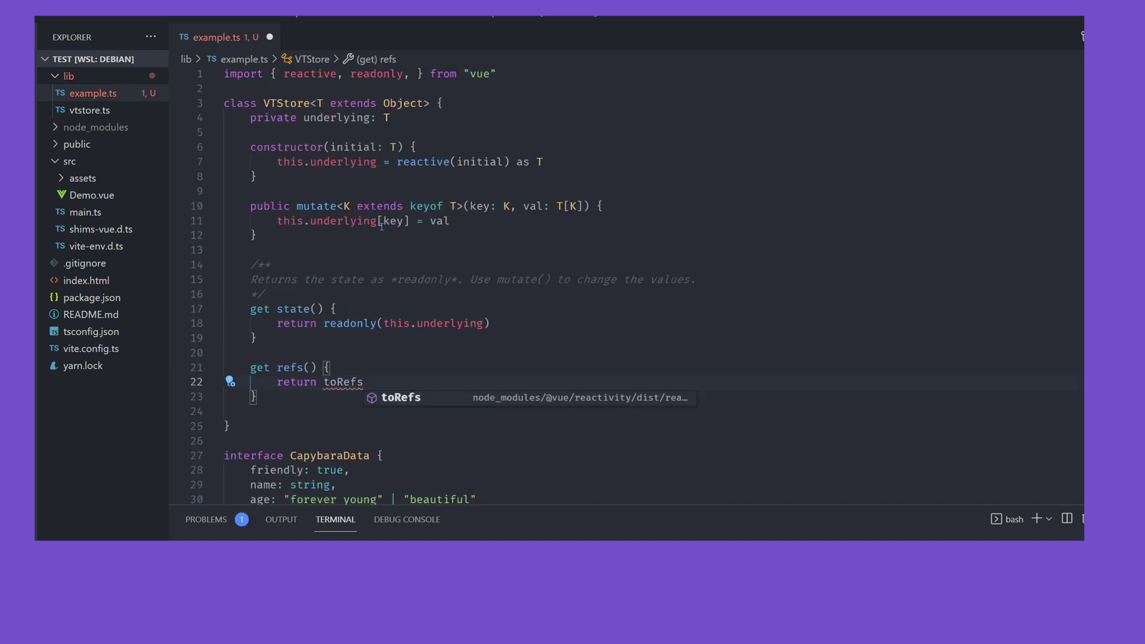
Have the refs getter return toRefs(this.state), importing toRefs from vue, then open Demo.vue
key("Return")
type("(")
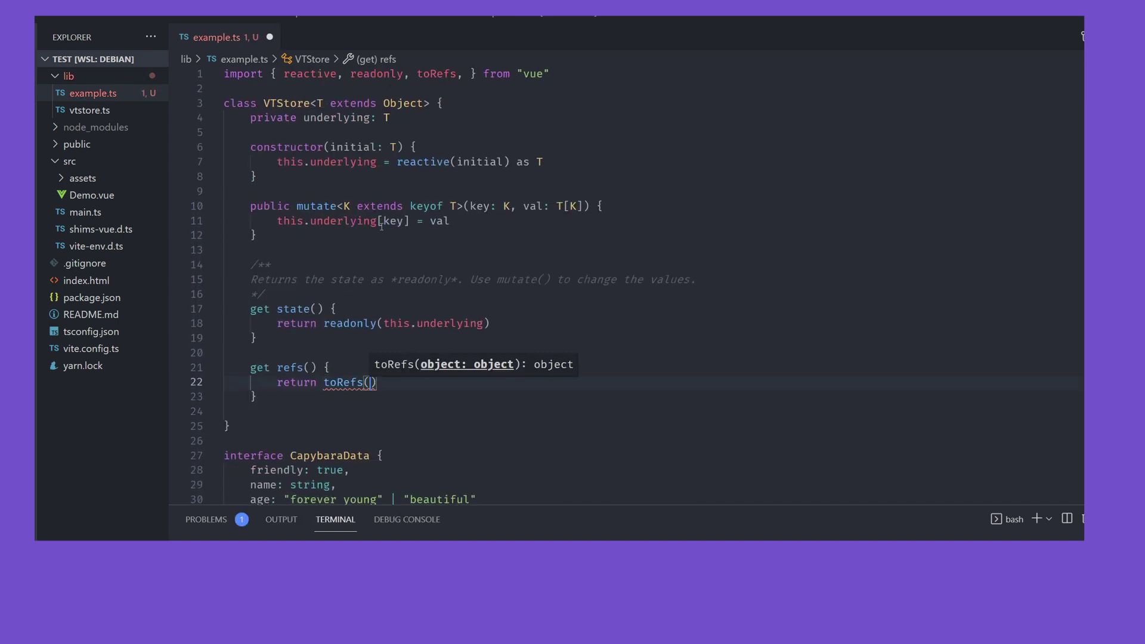
type("this")
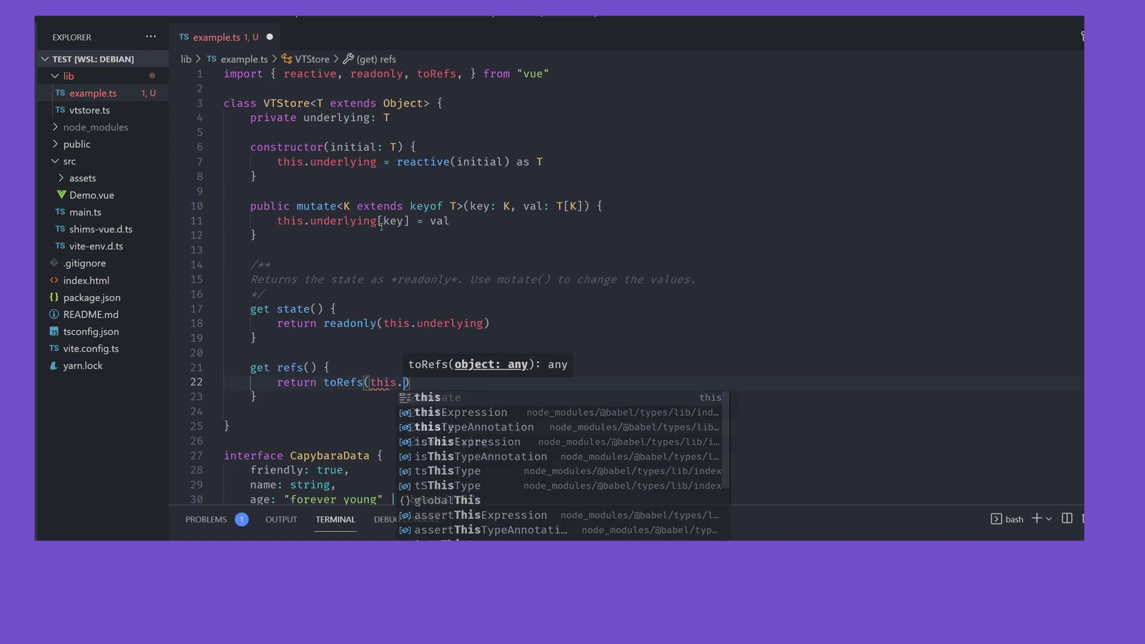
type(".st")
key("Return")
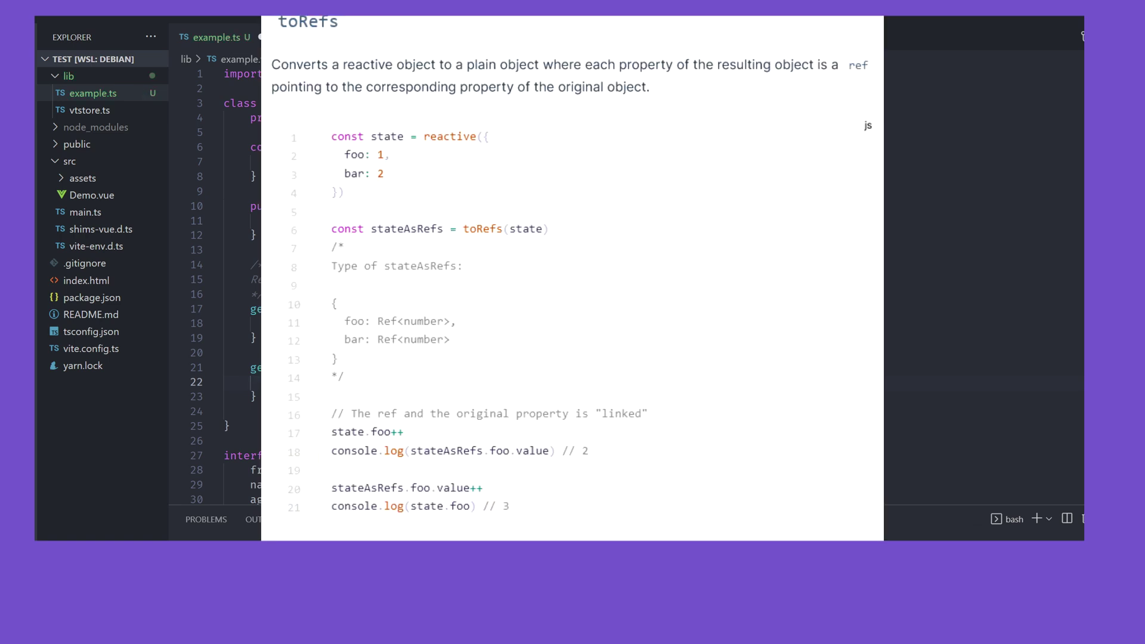
left_click(482, 325)
scroll(416, 347, "down", 5)
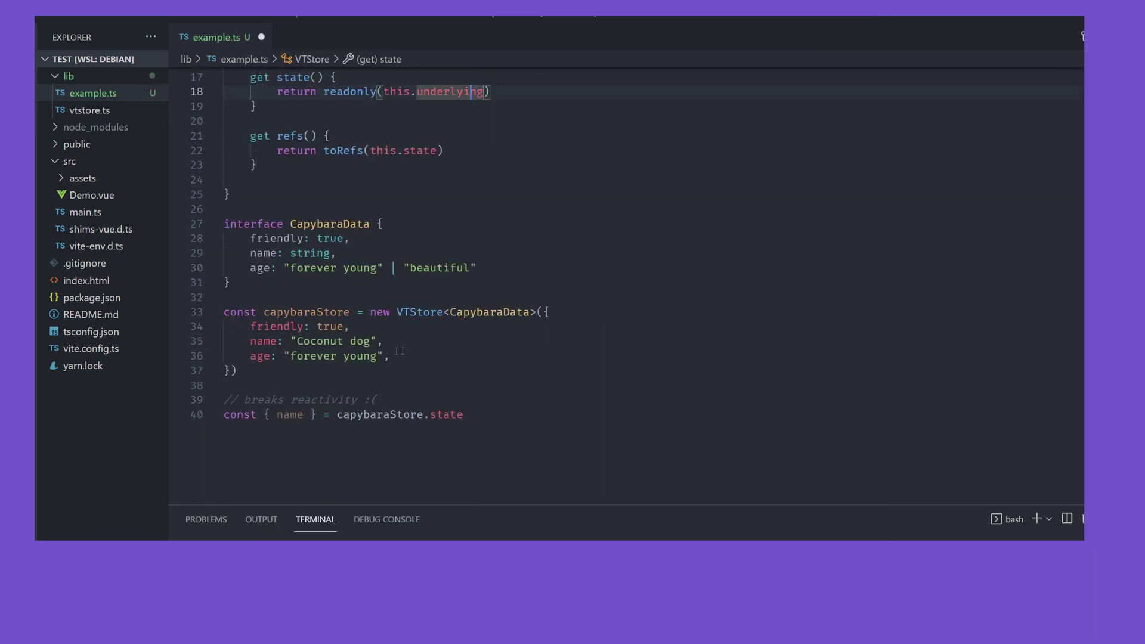
left_click(91, 194)
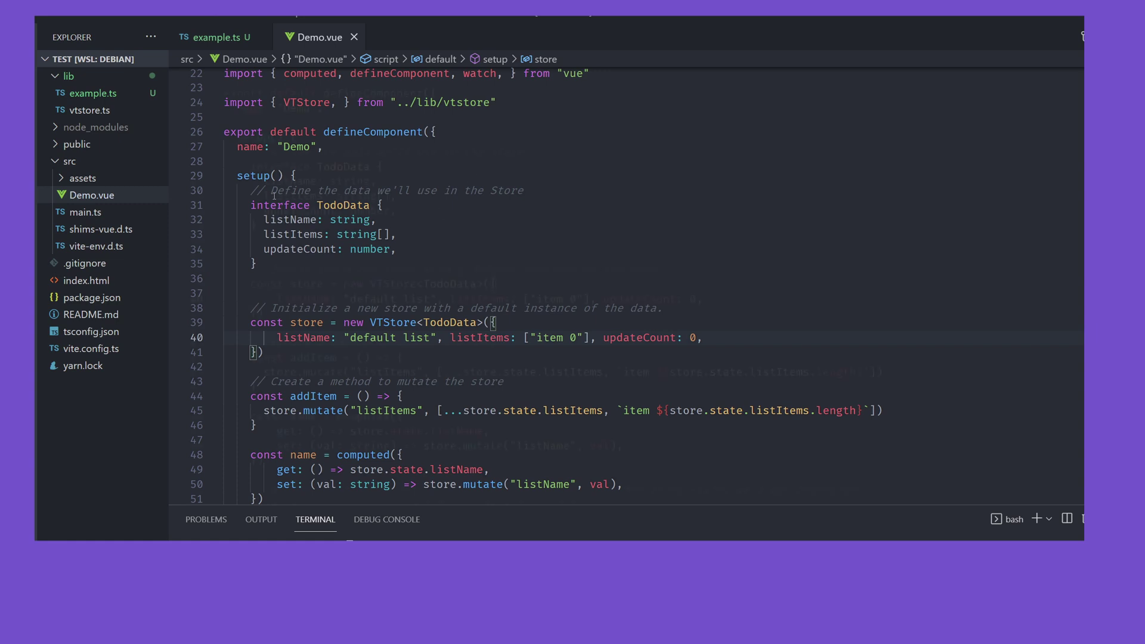
scroll(273, 196, "down", 2)
scroll(274, 192, "down", 1)
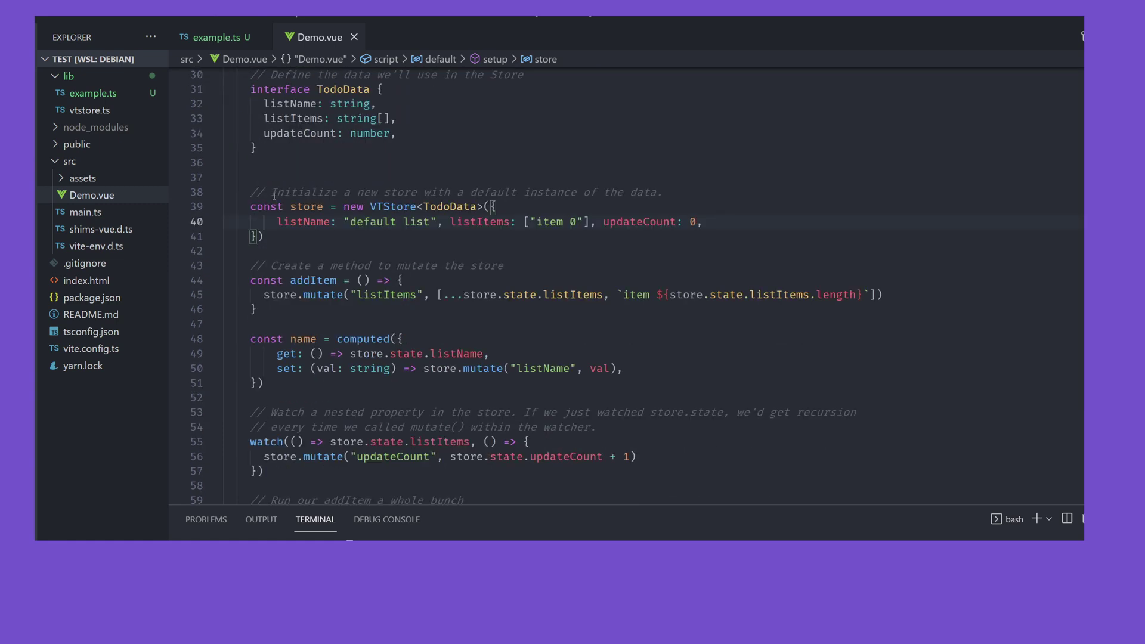
scroll(273, 195, "down", 2)
scroll(305, 266, "down", 1)
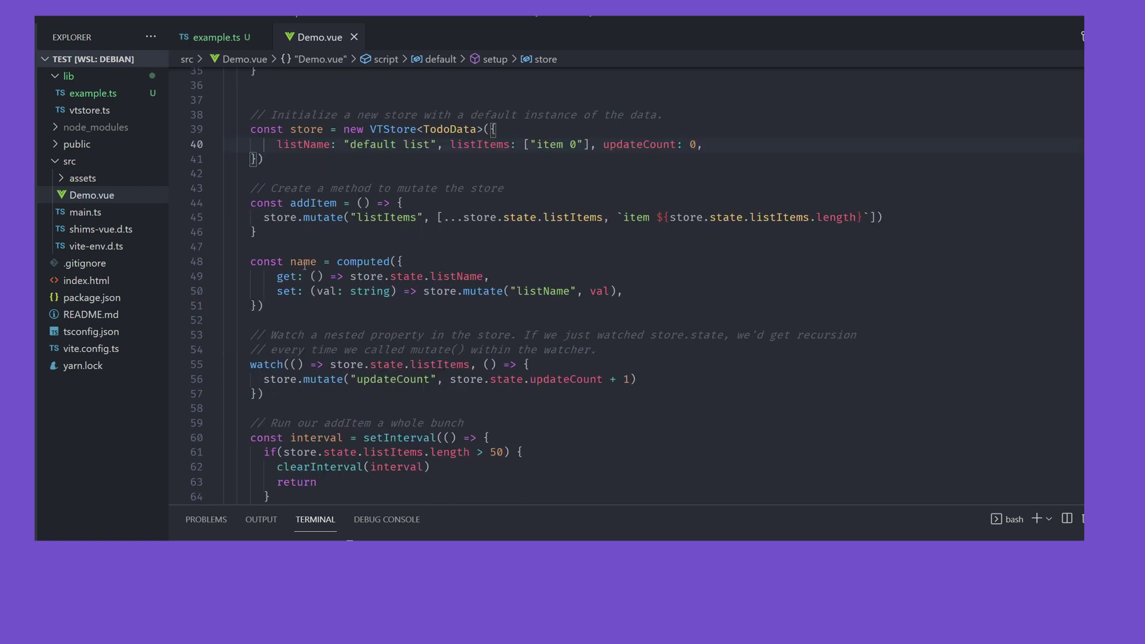
scroll(305, 266, "down", 1)
scroll(305, 266, "down", 1)
scroll(304, 266, "down", 1)
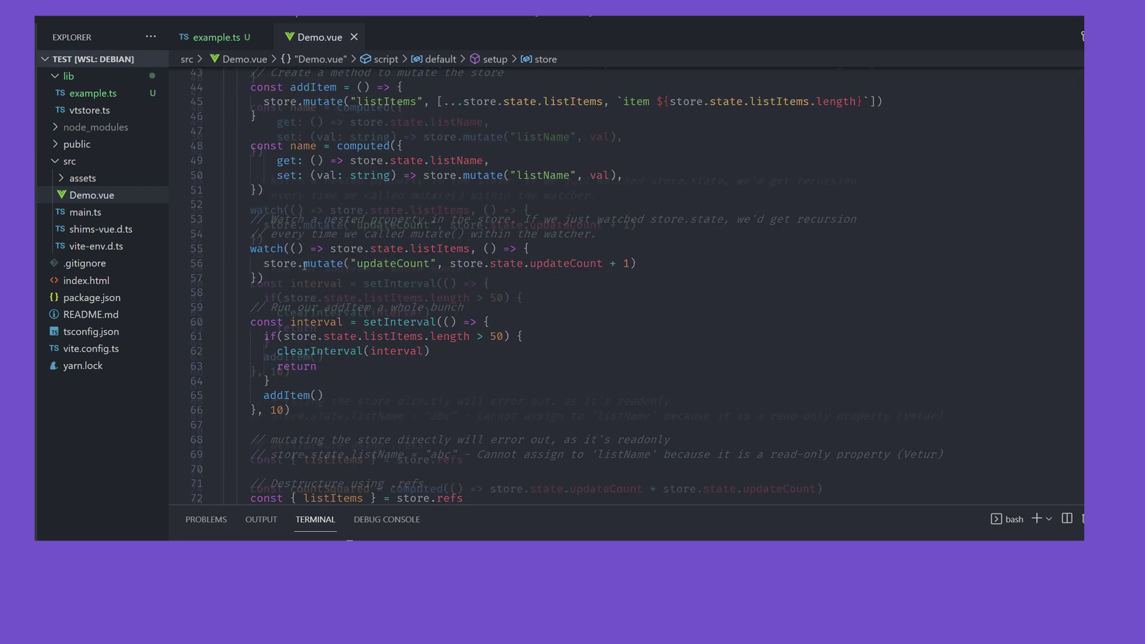
scroll(306, 266, "down", 1)
scroll(305, 266, "down", 1)
scroll(305, 266, "down", 1)
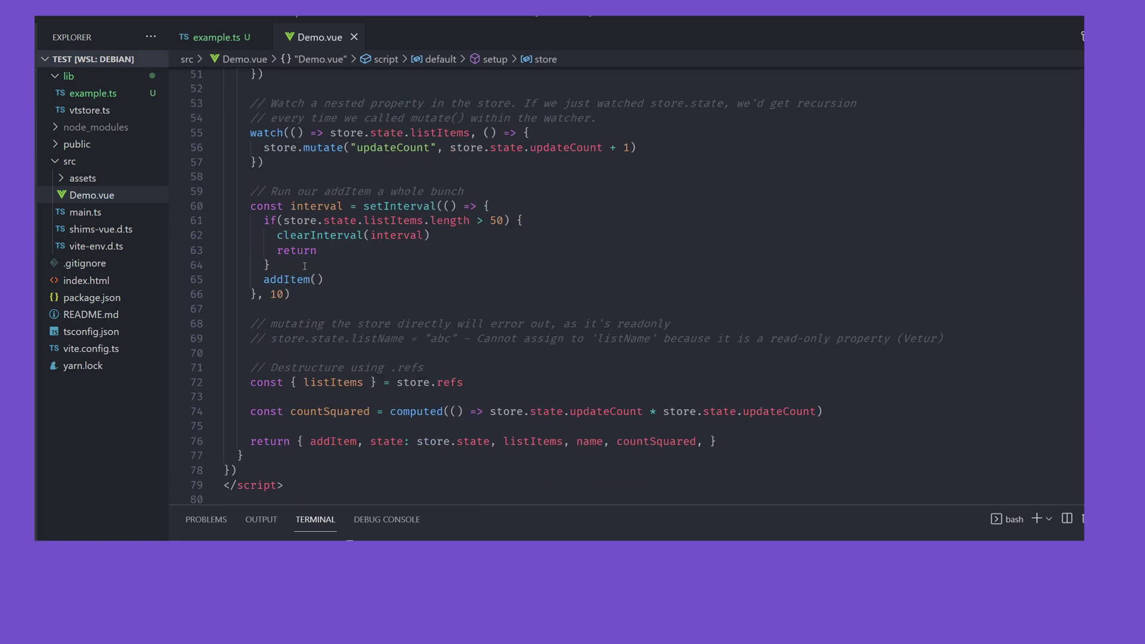